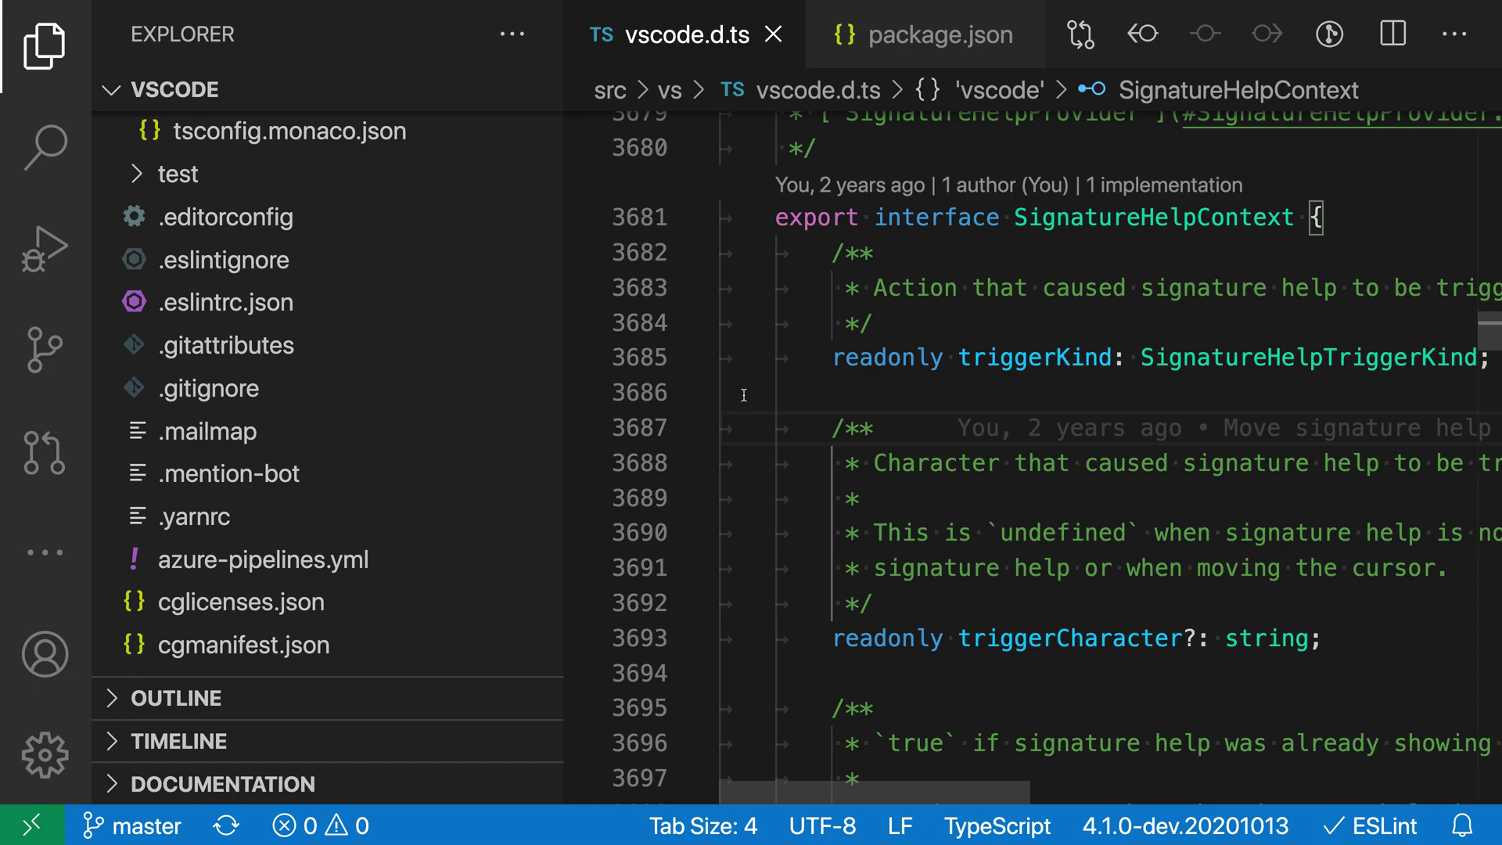
Apply the Minimal (Visual Studio Code) file icon theme from the File Icon Theme picker
key("ctrl+shift+p")
type("file icn")
key("BackSpace")
type("on")
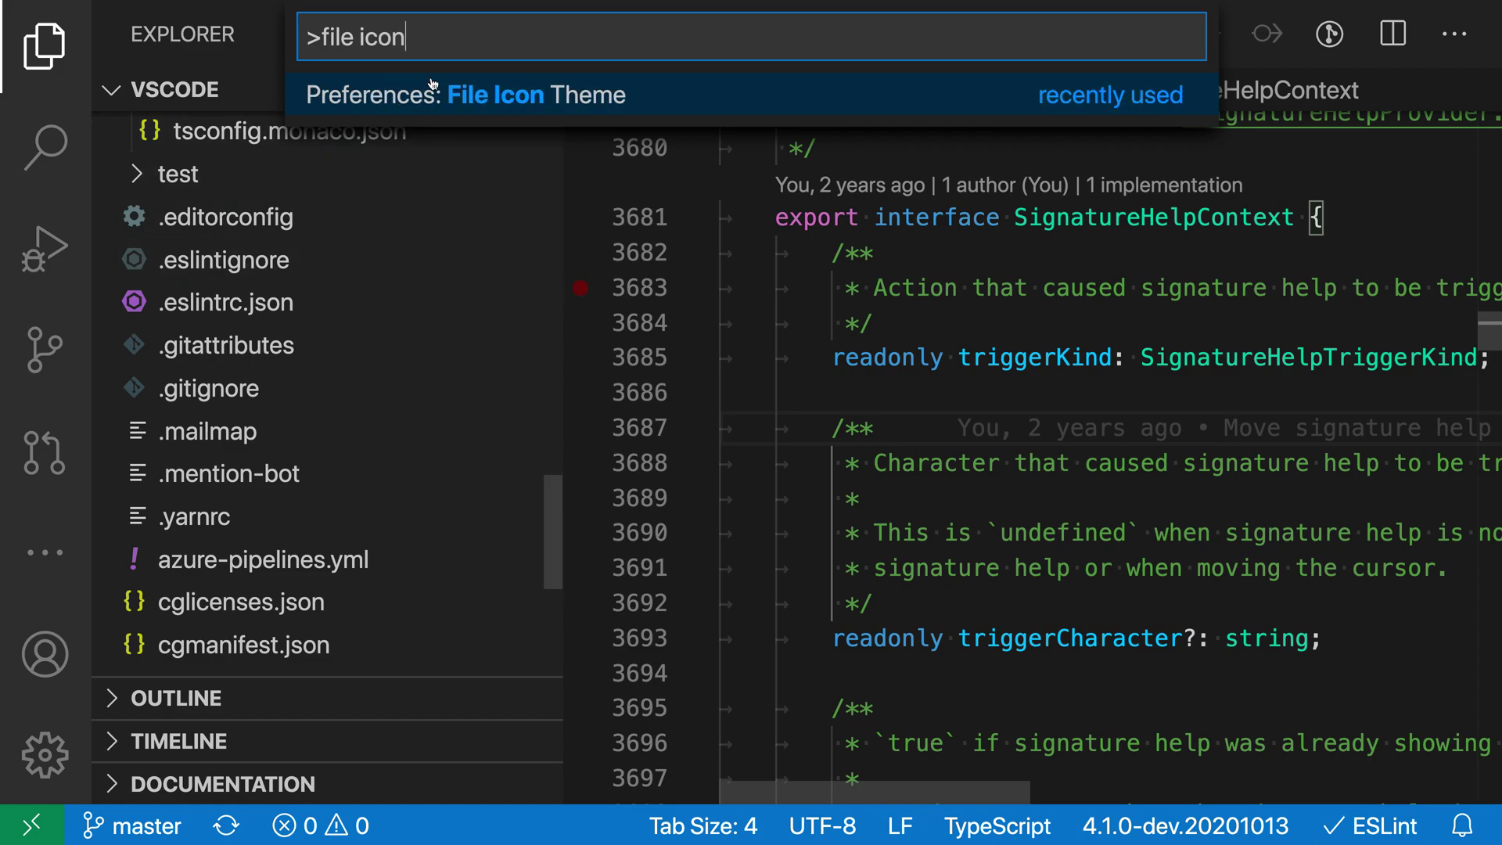
left_click(551, 95)
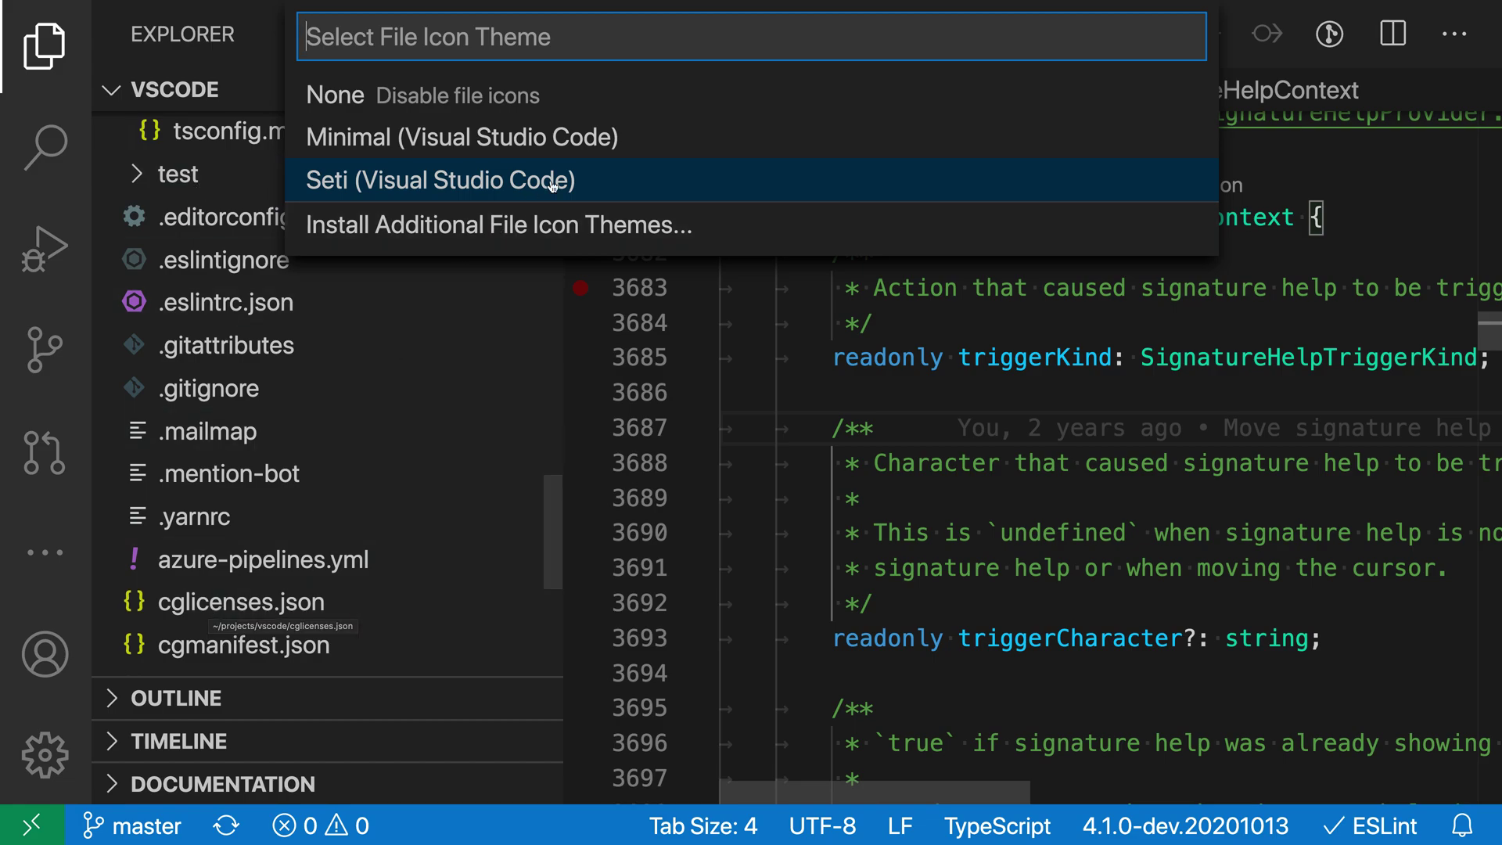
left_click(639, 148)
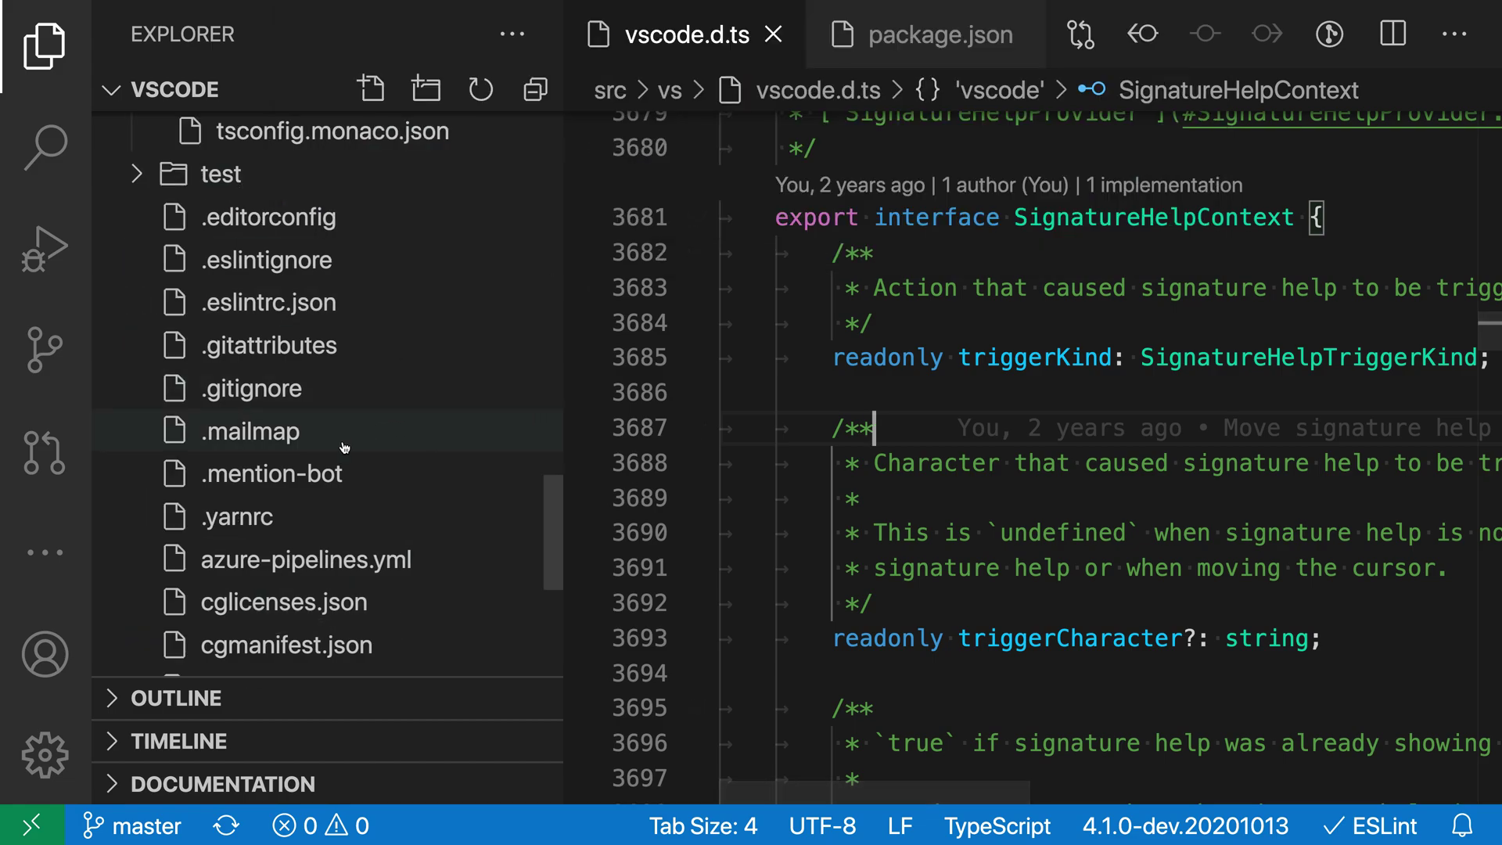
mouse_move(293, 352)
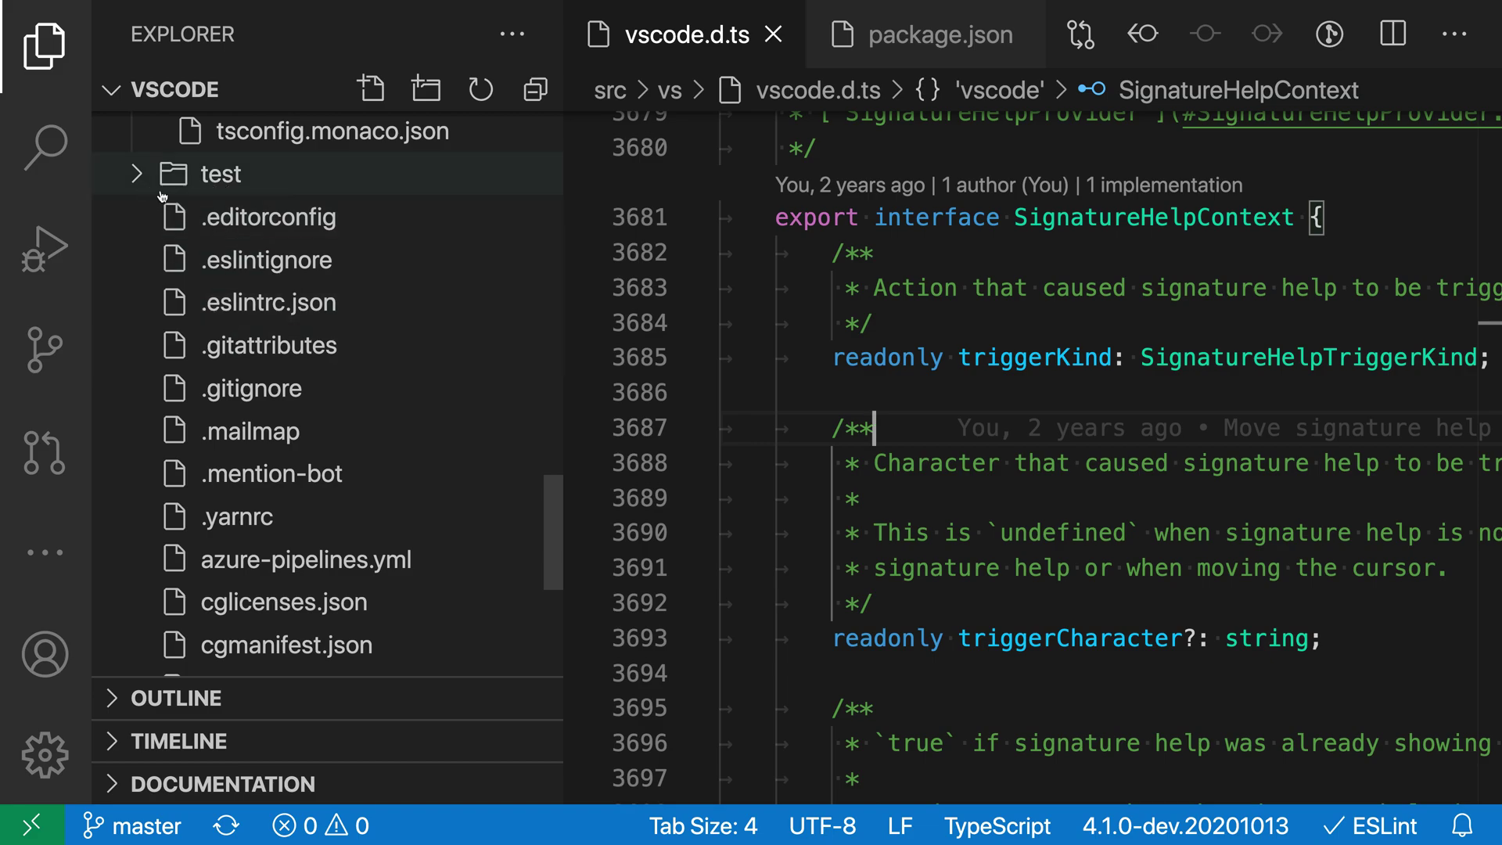
Set the file icon theme to None
key("ctrl+shift+p")
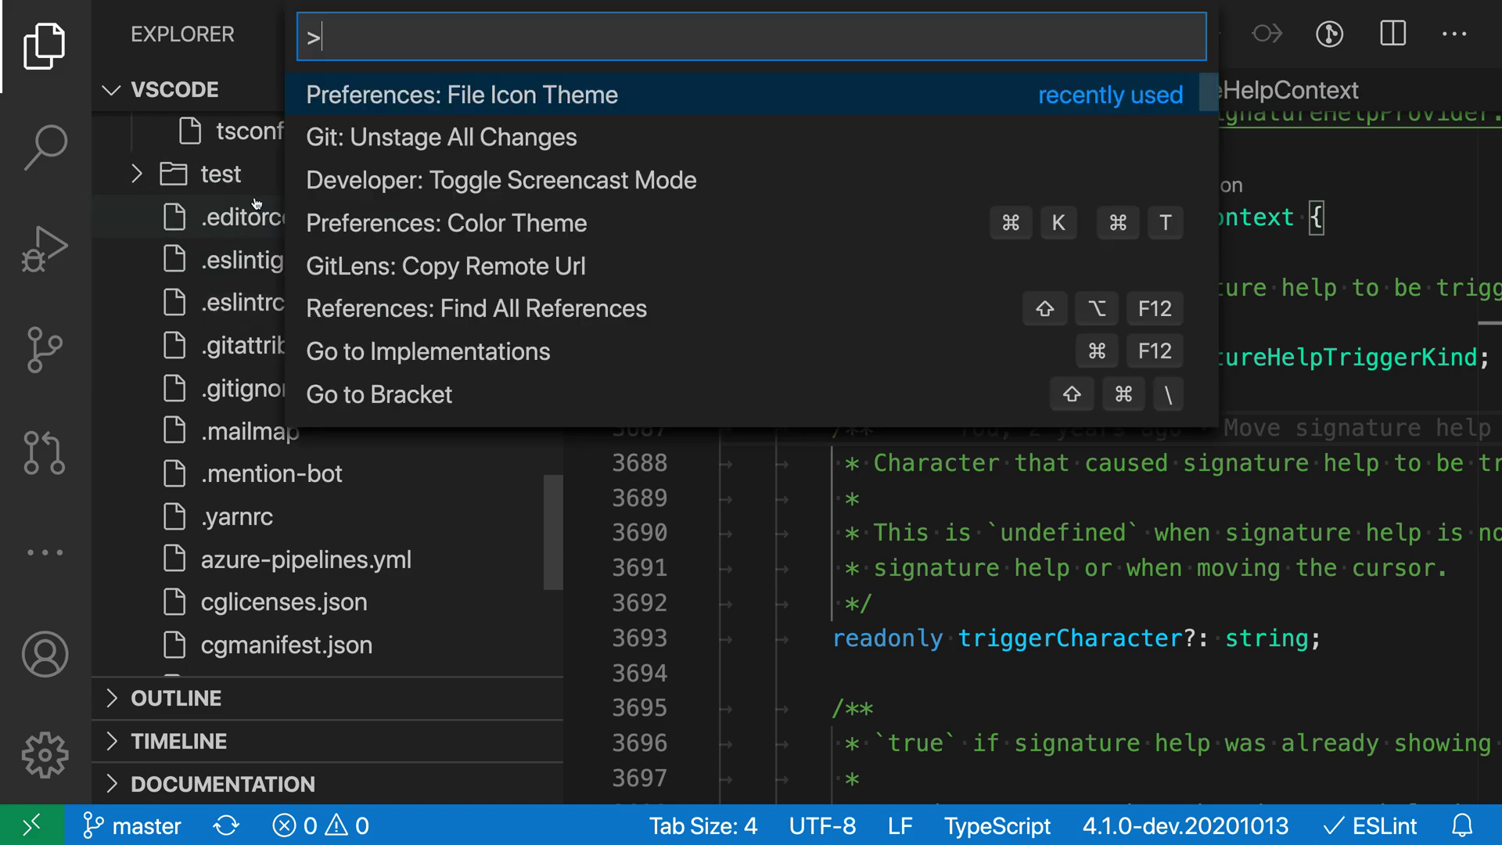
key("Return")
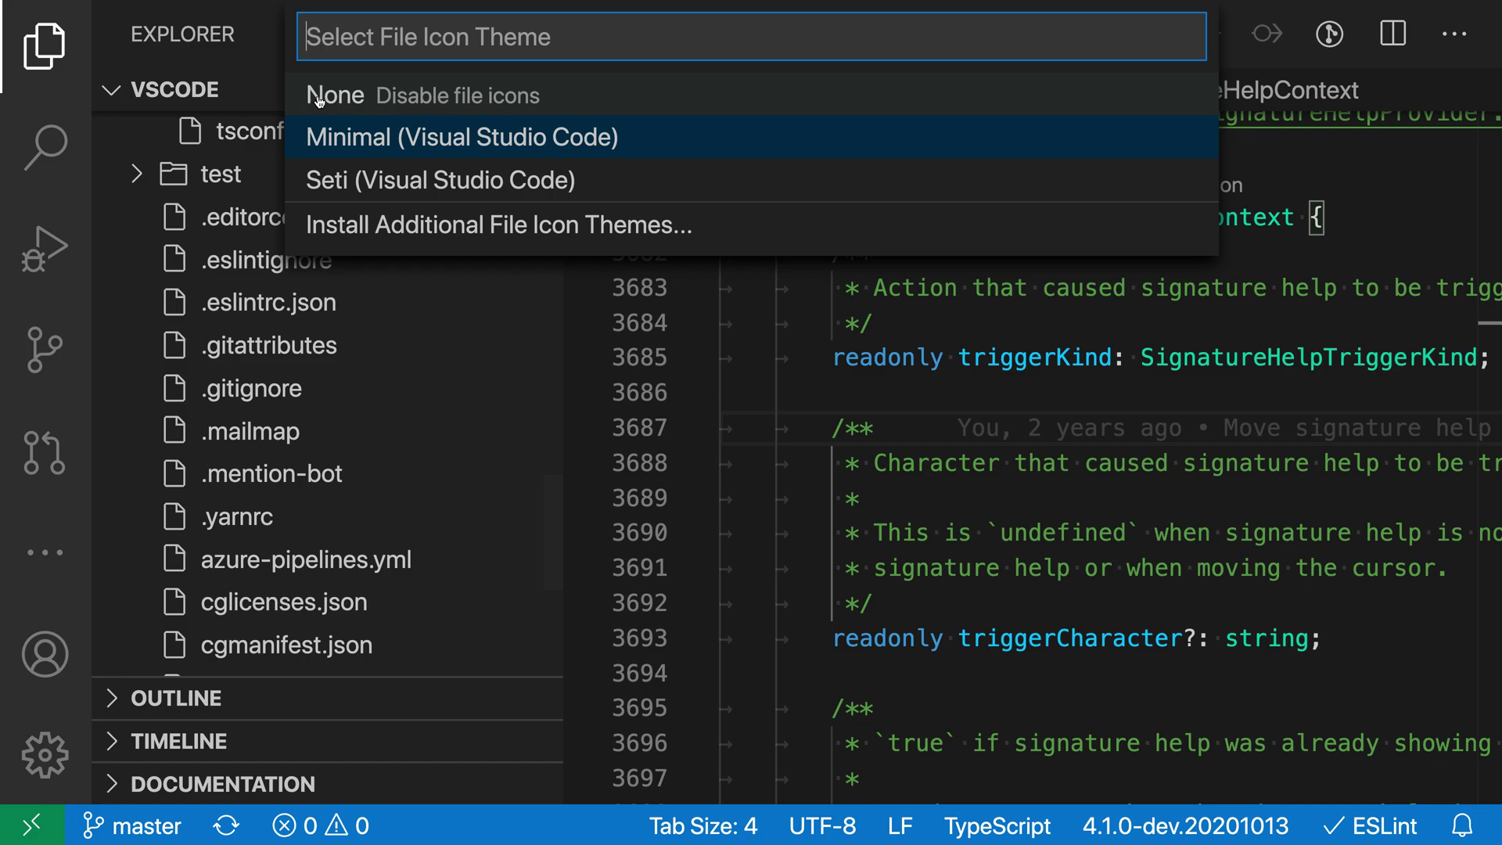
left_click(533, 104)
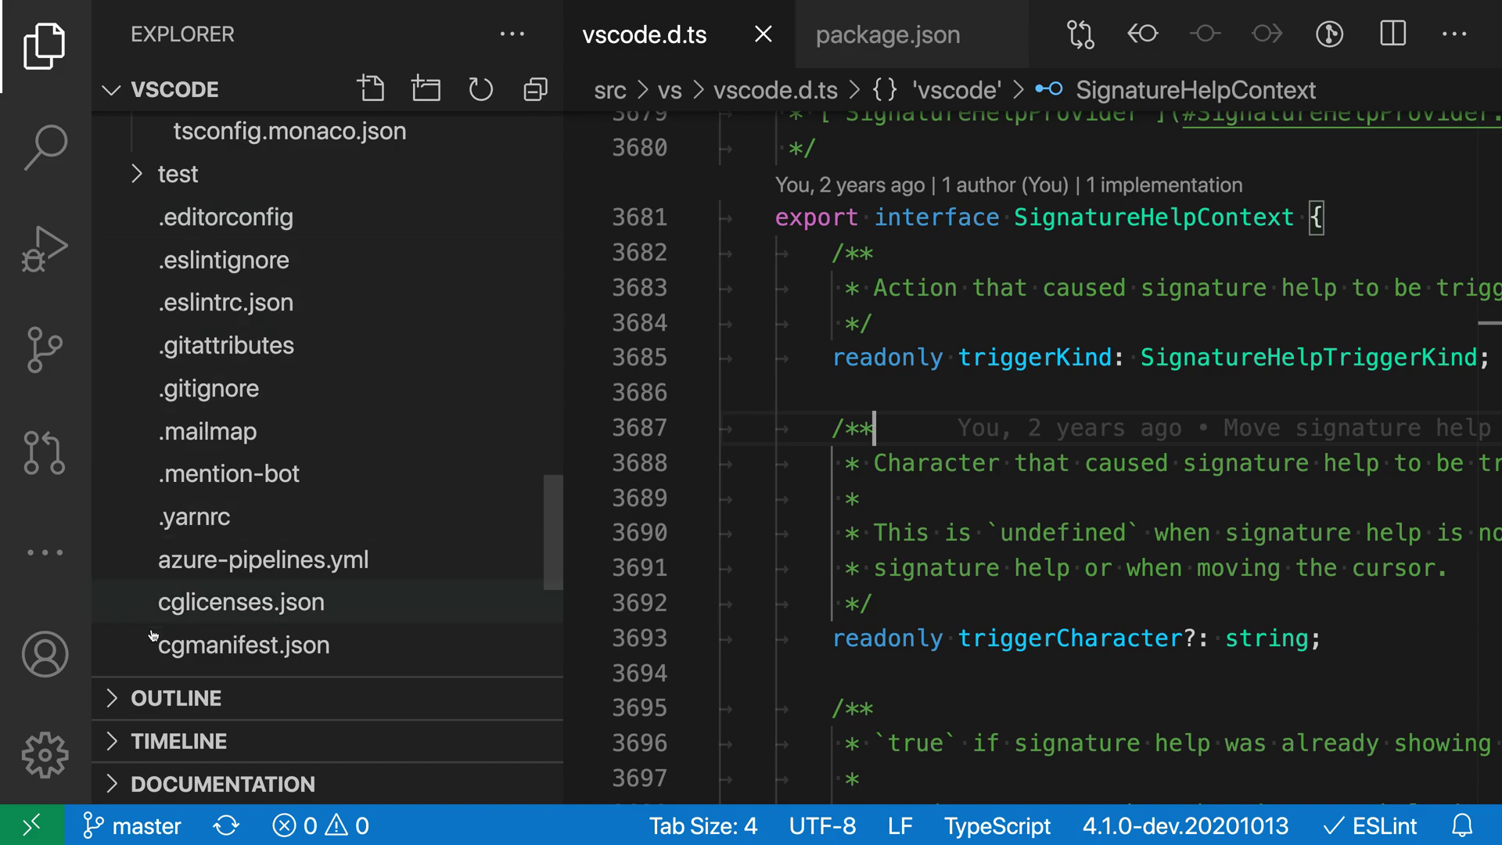
Expand and collapse the test folder to see it without icons
left_click(134, 178)
left_click(135, 179)
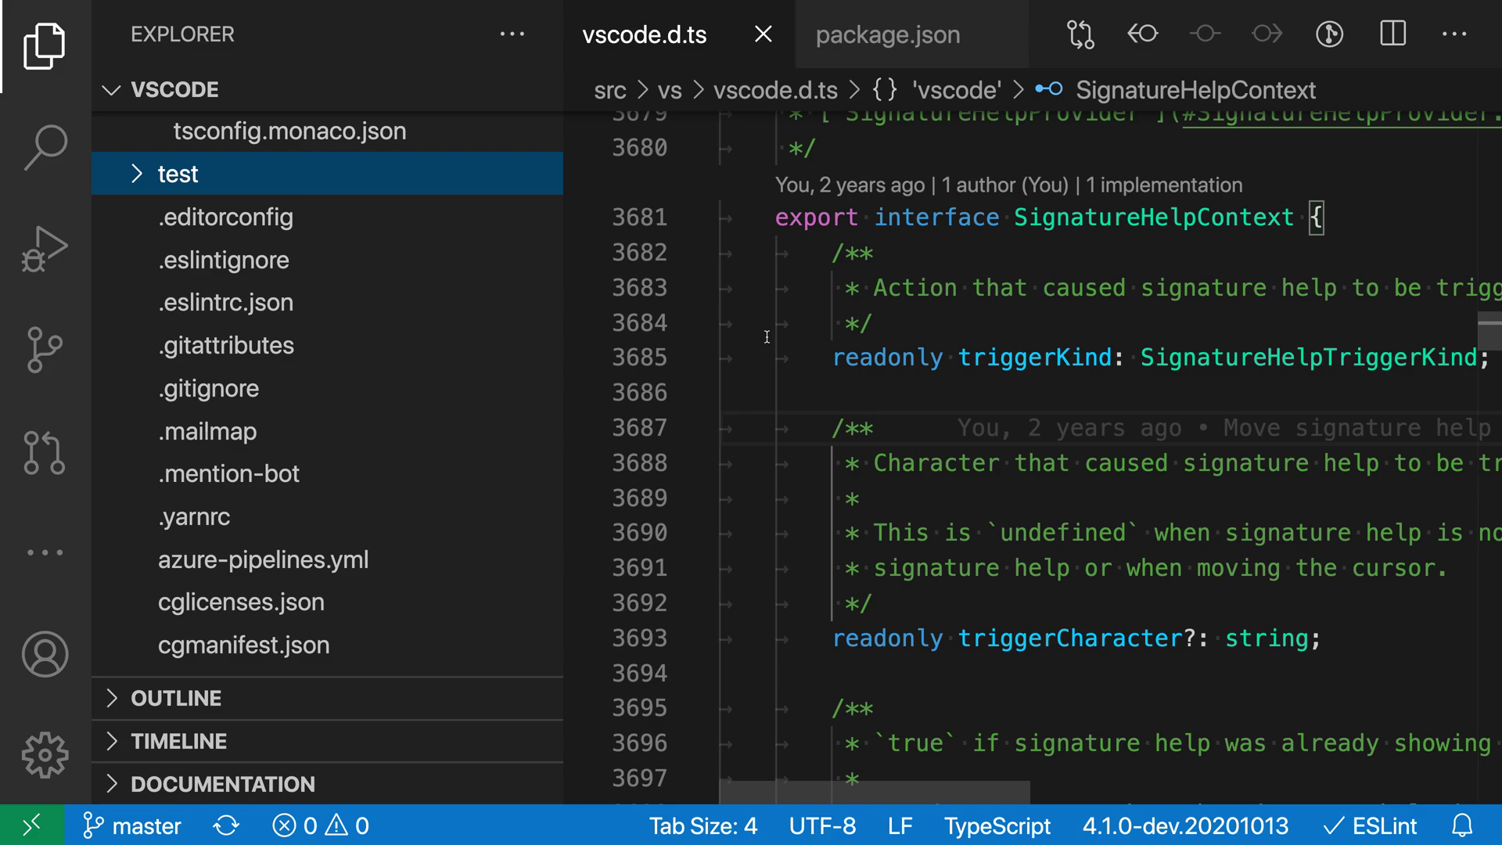
key("ctrl+shift+p")
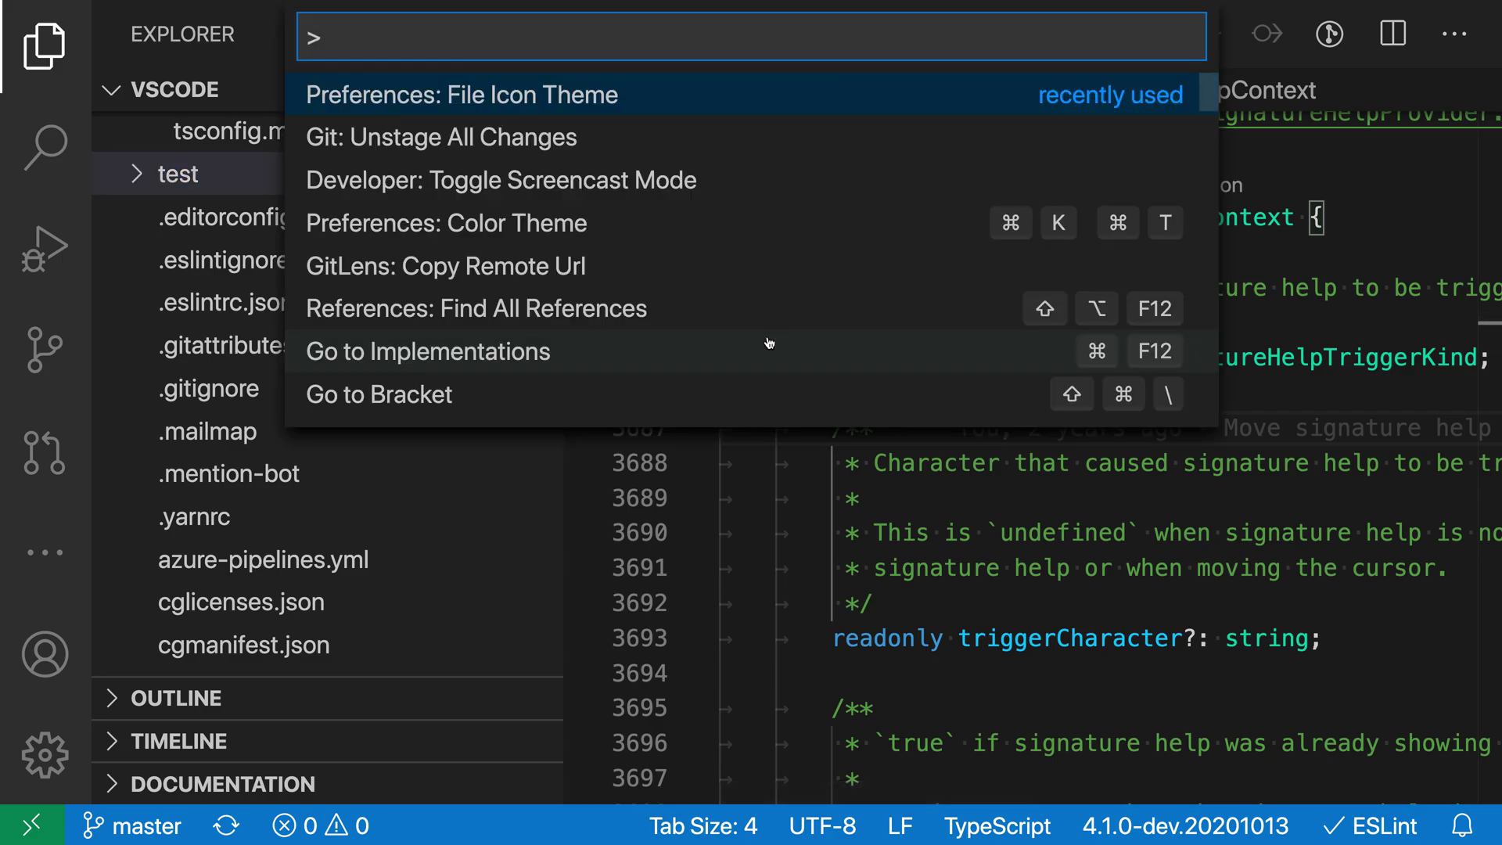
Browse additional file icon themes in a widened Extensions sidebar and open Nomo Dark Icon Theme
key("Return")
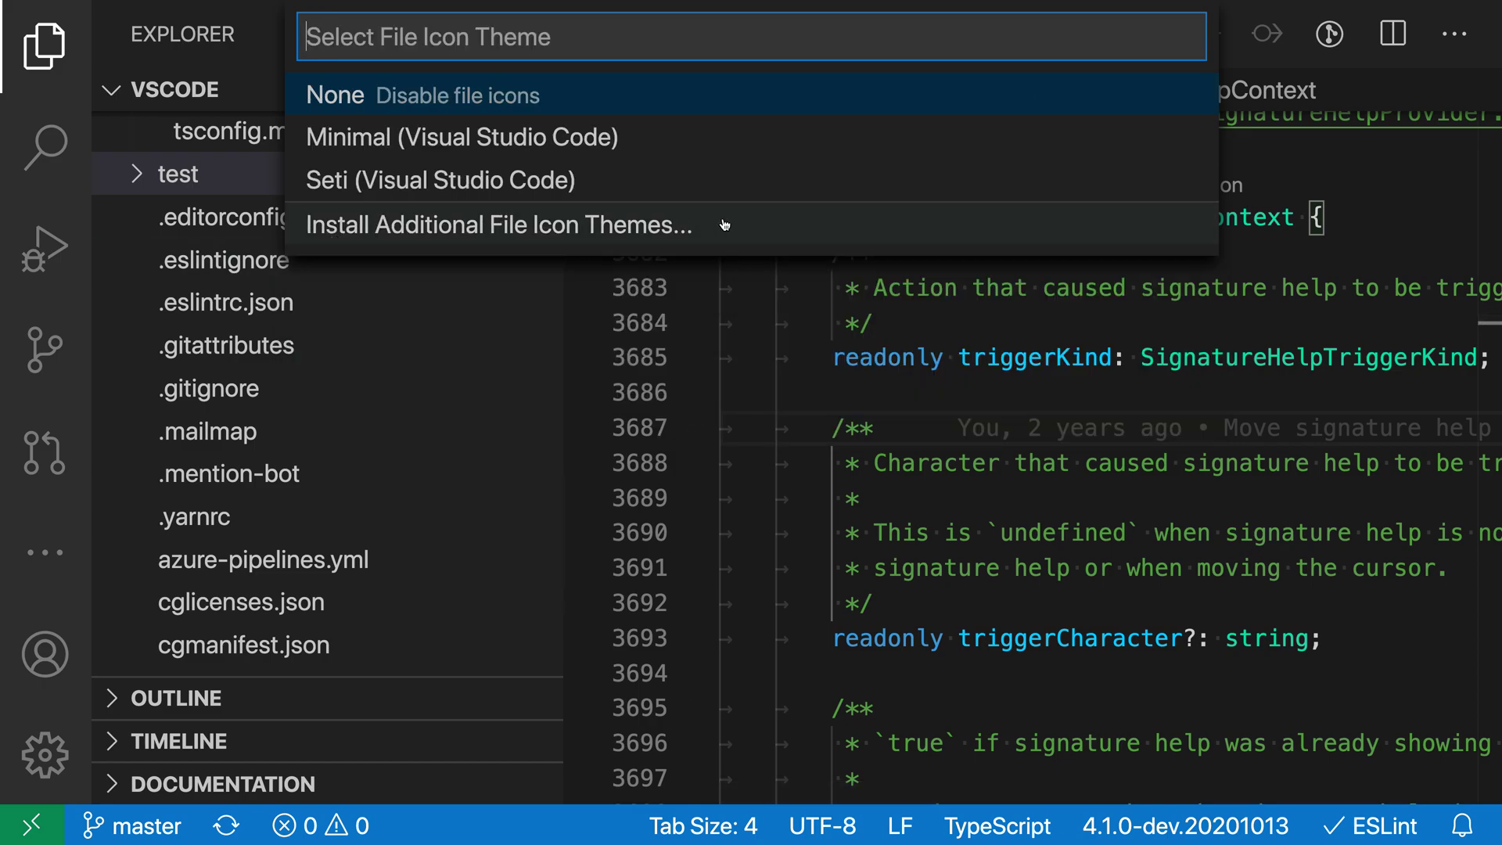
left_click(725, 224)
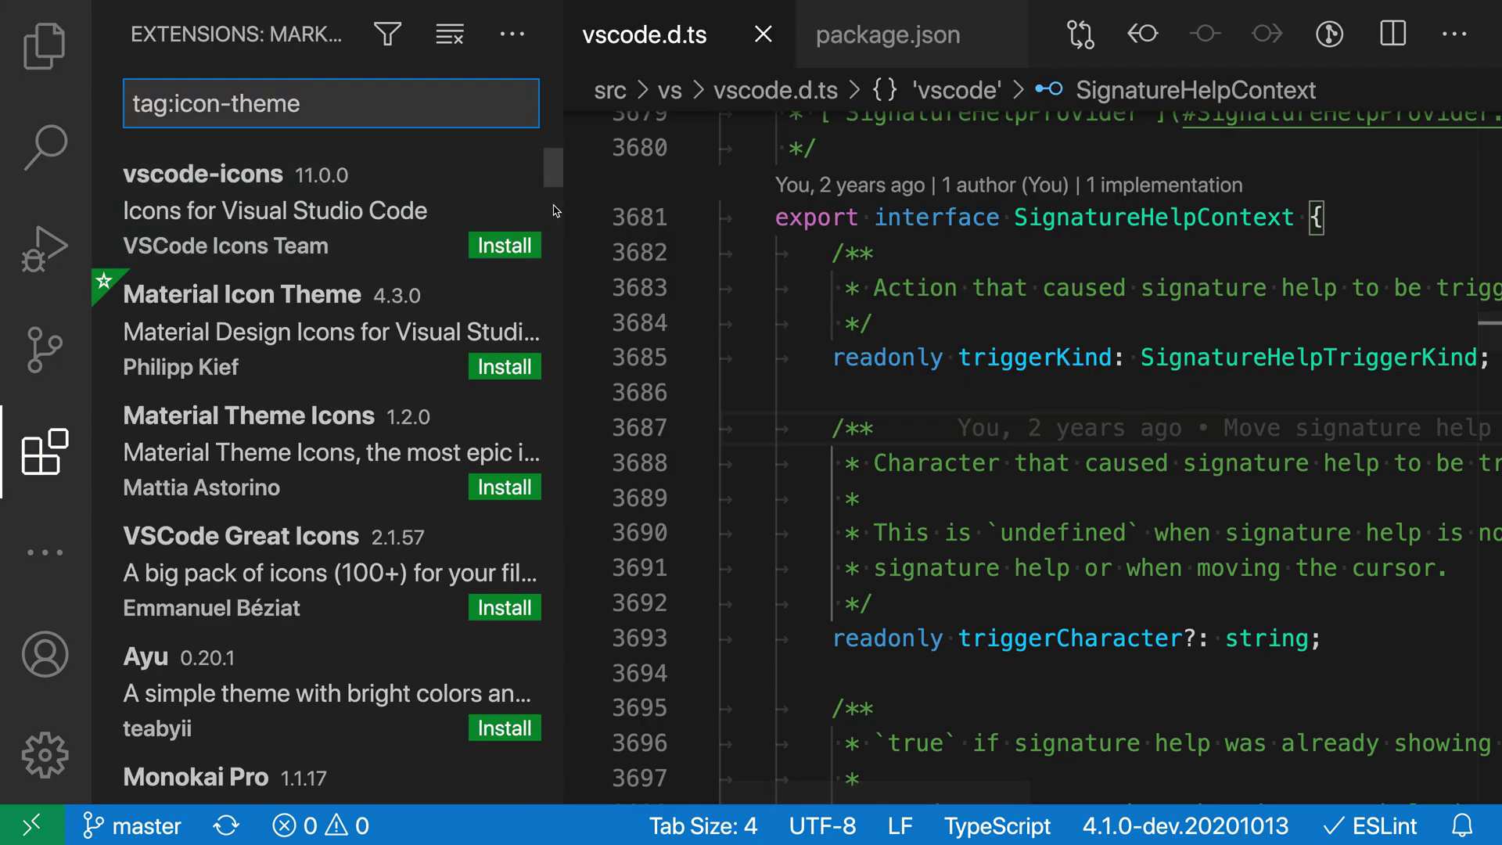
left_click_drag(561, 211, 820, 243)
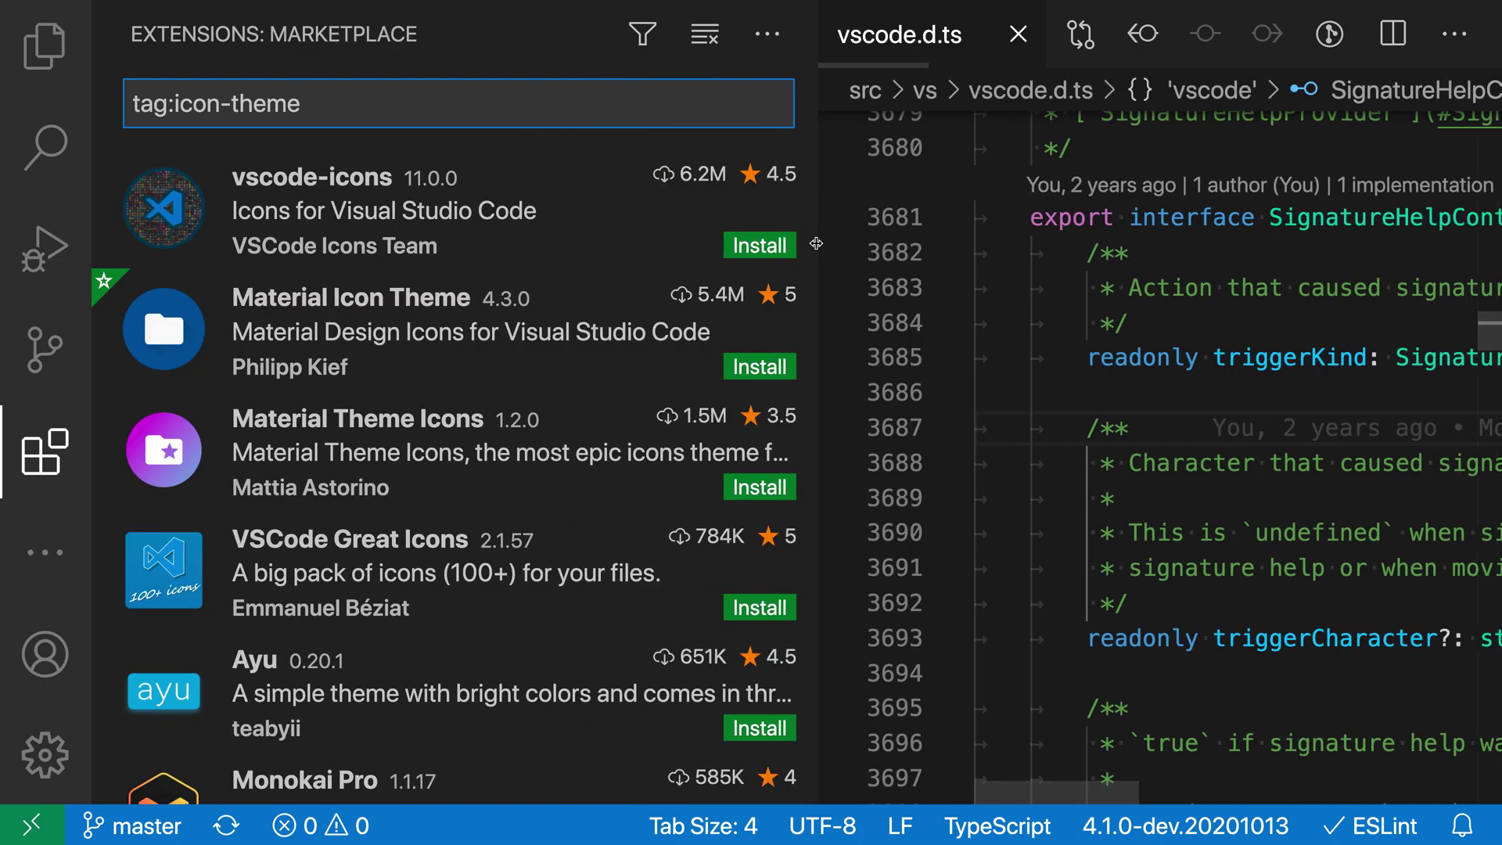
scroll(447, 447, "down", 3)
scroll(453, 471, "down", 2)
scroll(453, 471, "down", 2)
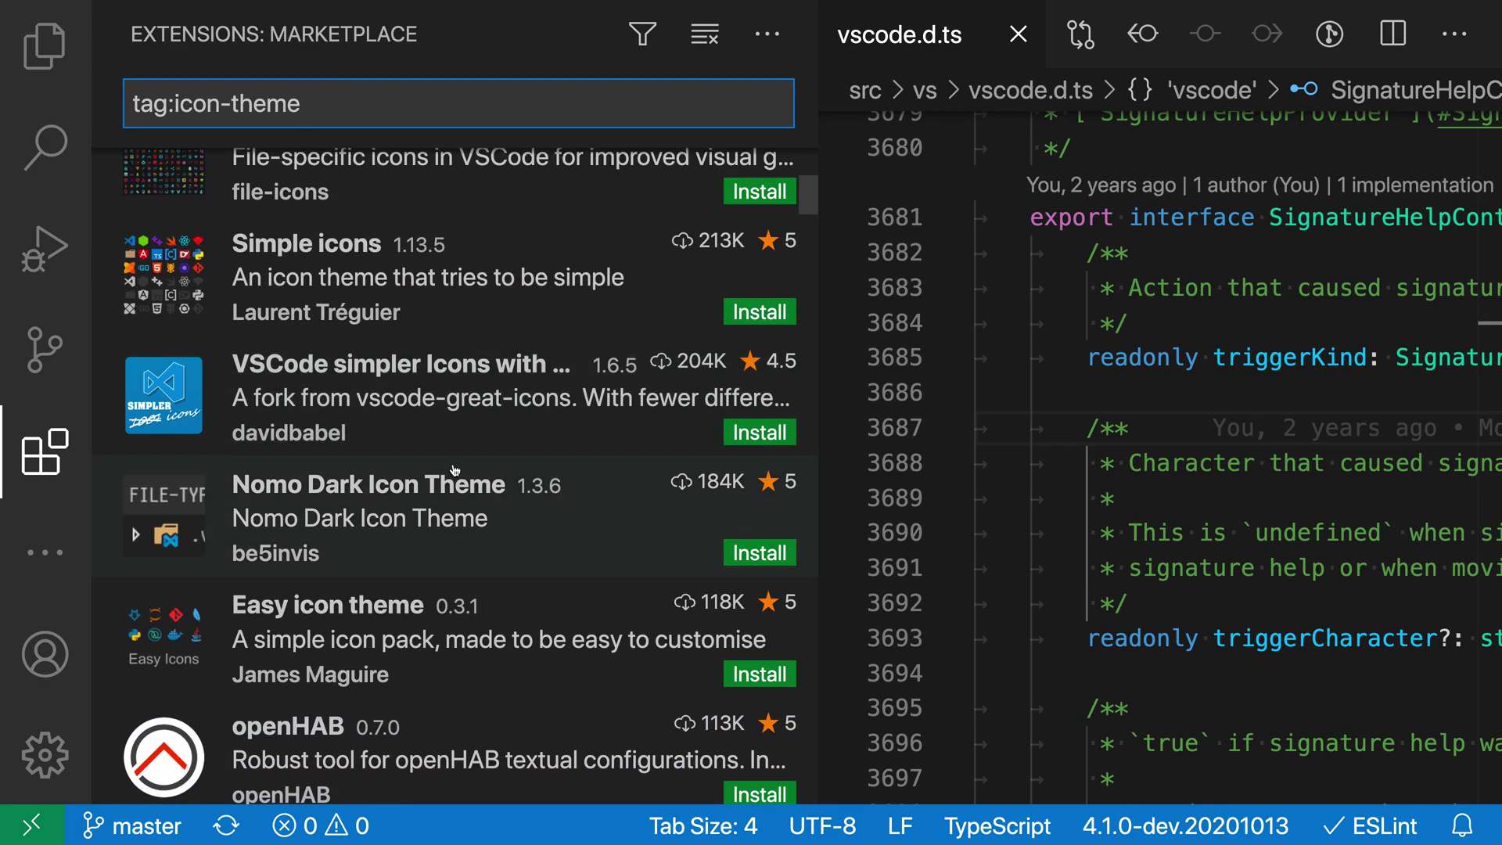
scroll(453, 470, "down", 2)
scroll(453, 471, "down", 2)
scroll(452, 471, "down", 2)
scroll(453, 471, "up", 1)
scroll(453, 470, "up", 2)
scroll(454, 471, "up", 1)
scroll(453, 470, "up", 1)
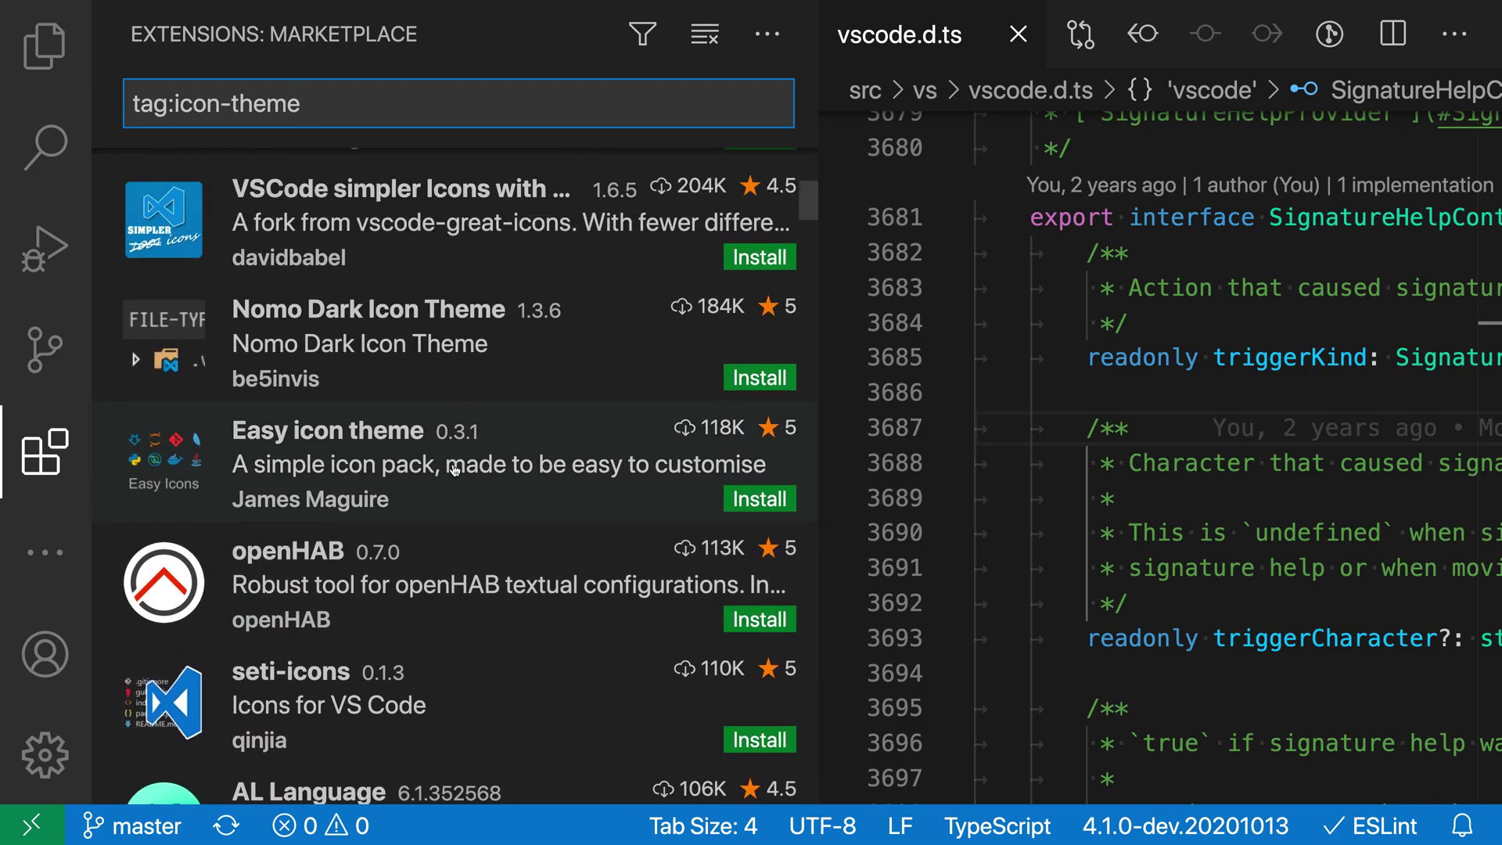
left_click(468, 393)
Install Nomo Dark Icon Theme, apply Nomo Dark, and return to the Explorer file tree
left_click(1174, 309)
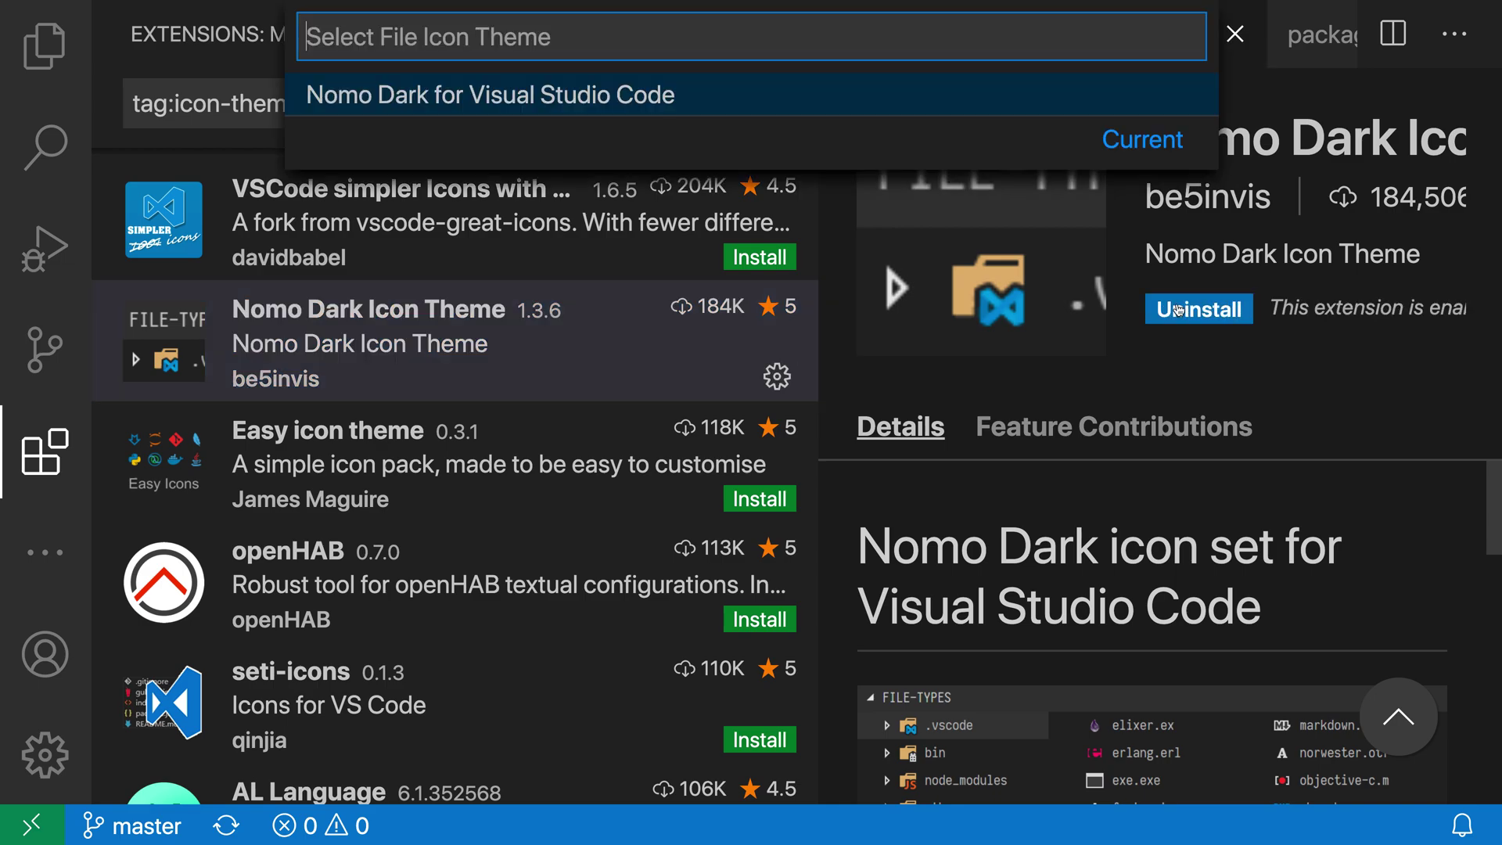
left_click(313, 104)
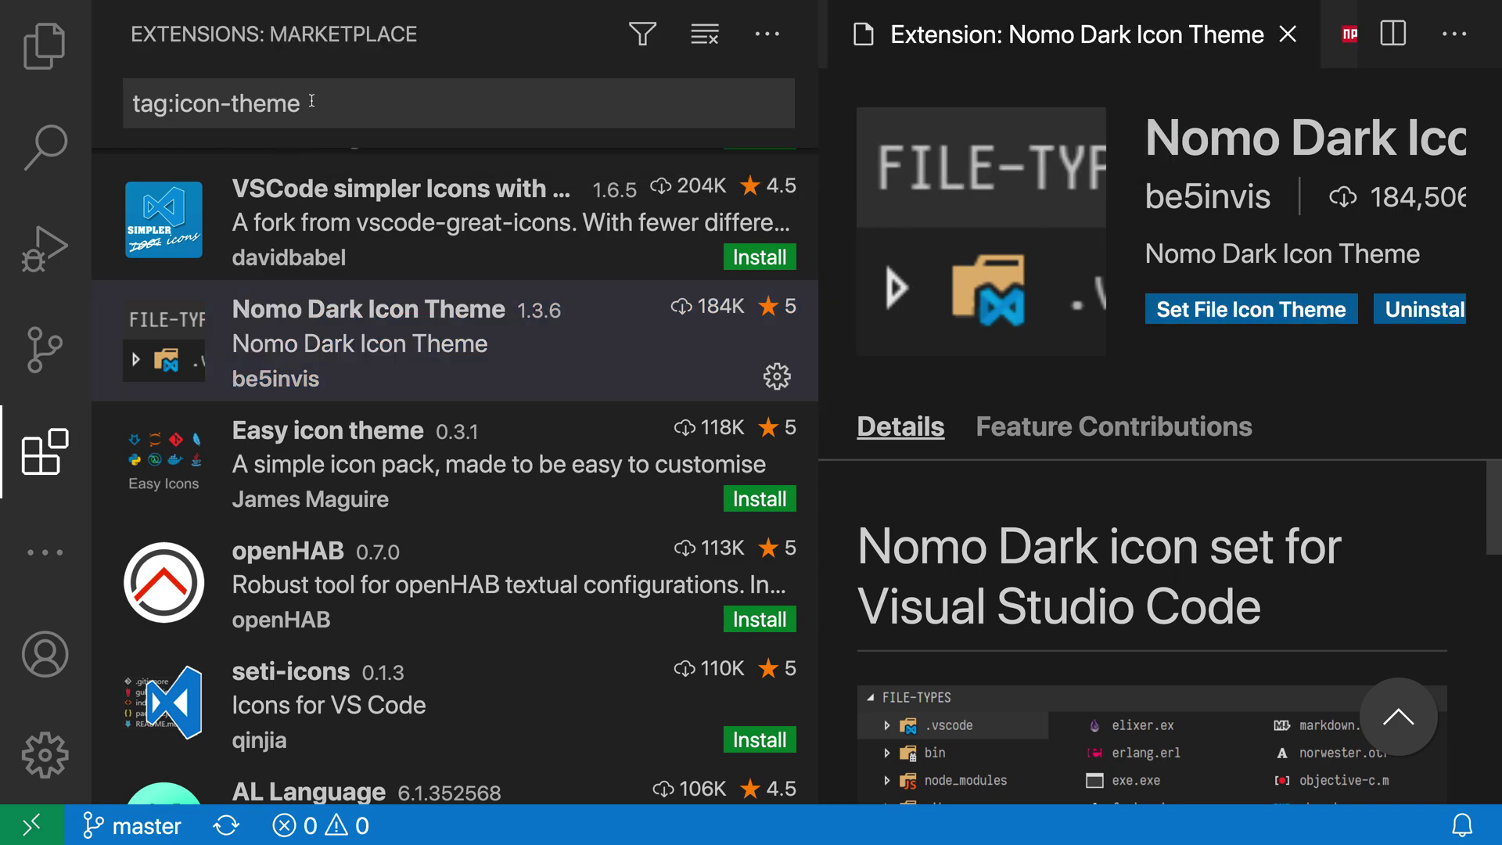
left_click(44, 43)
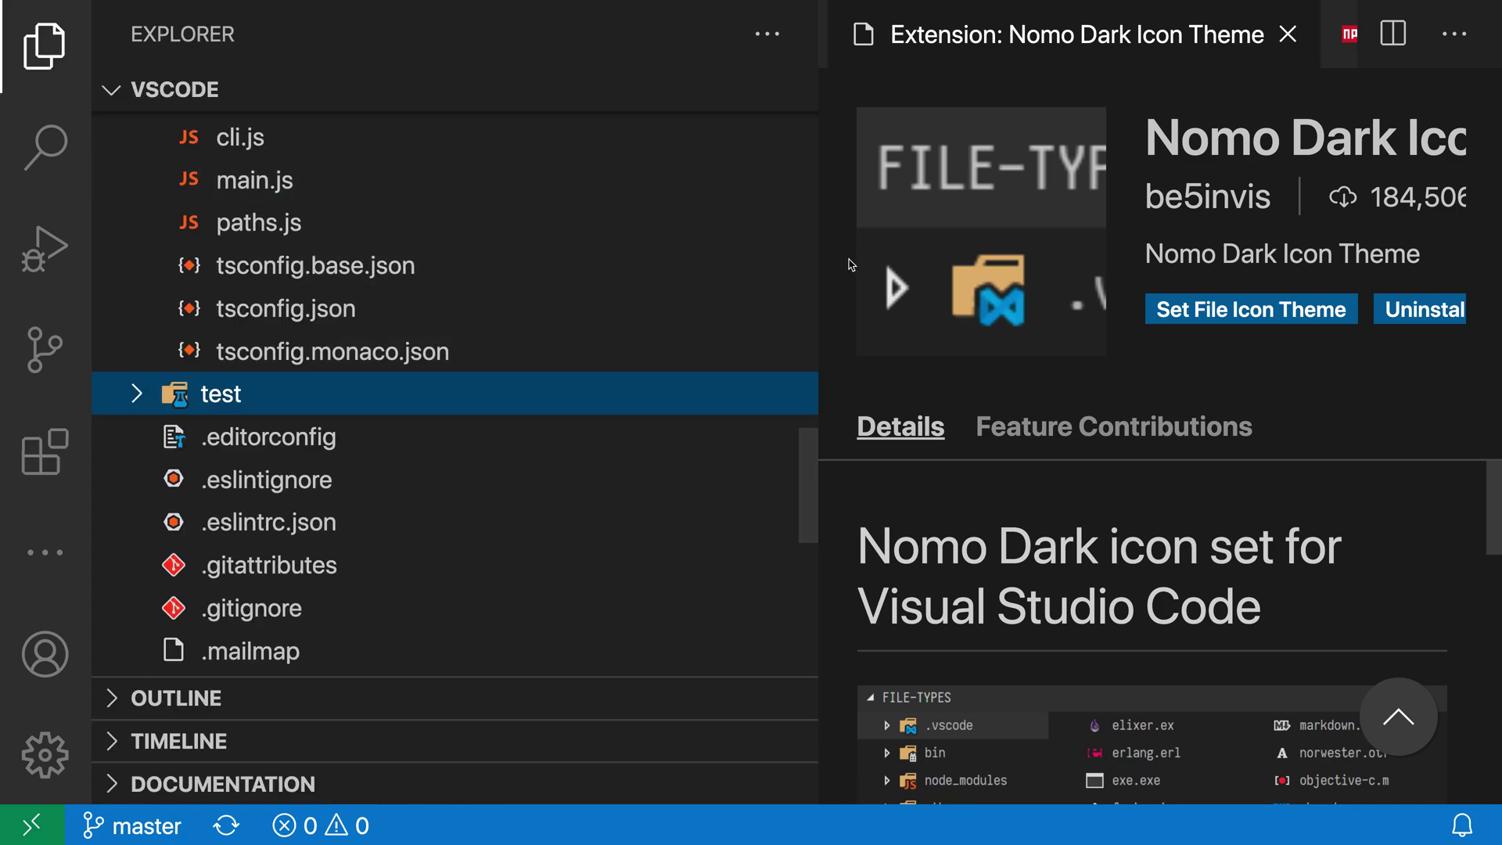
left_click_drag(813, 276, 631, 276)
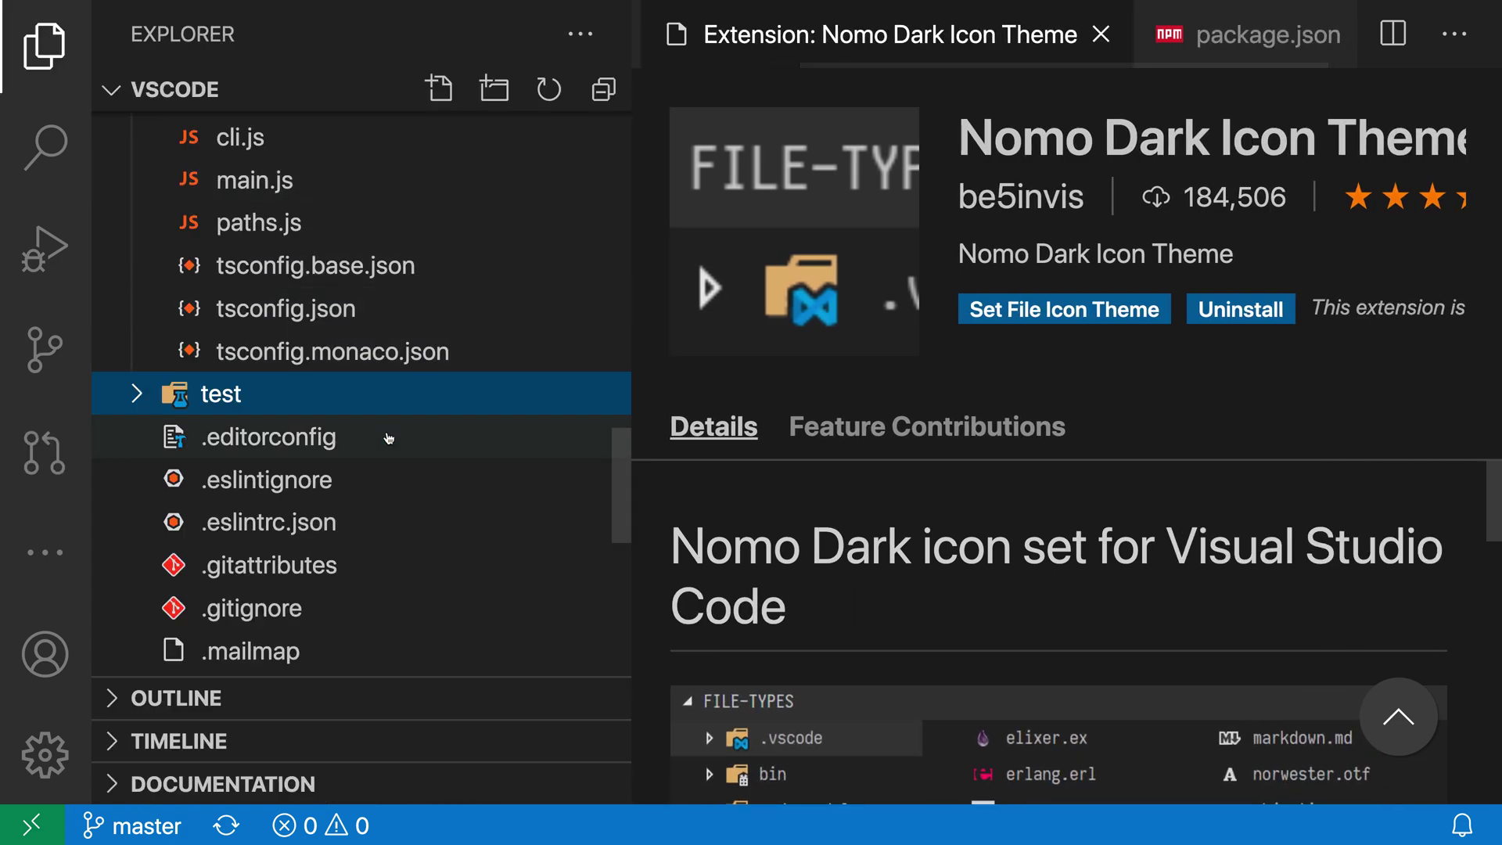
scroll(388, 438, "up", 5)
scroll(388, 438, "down", 8)
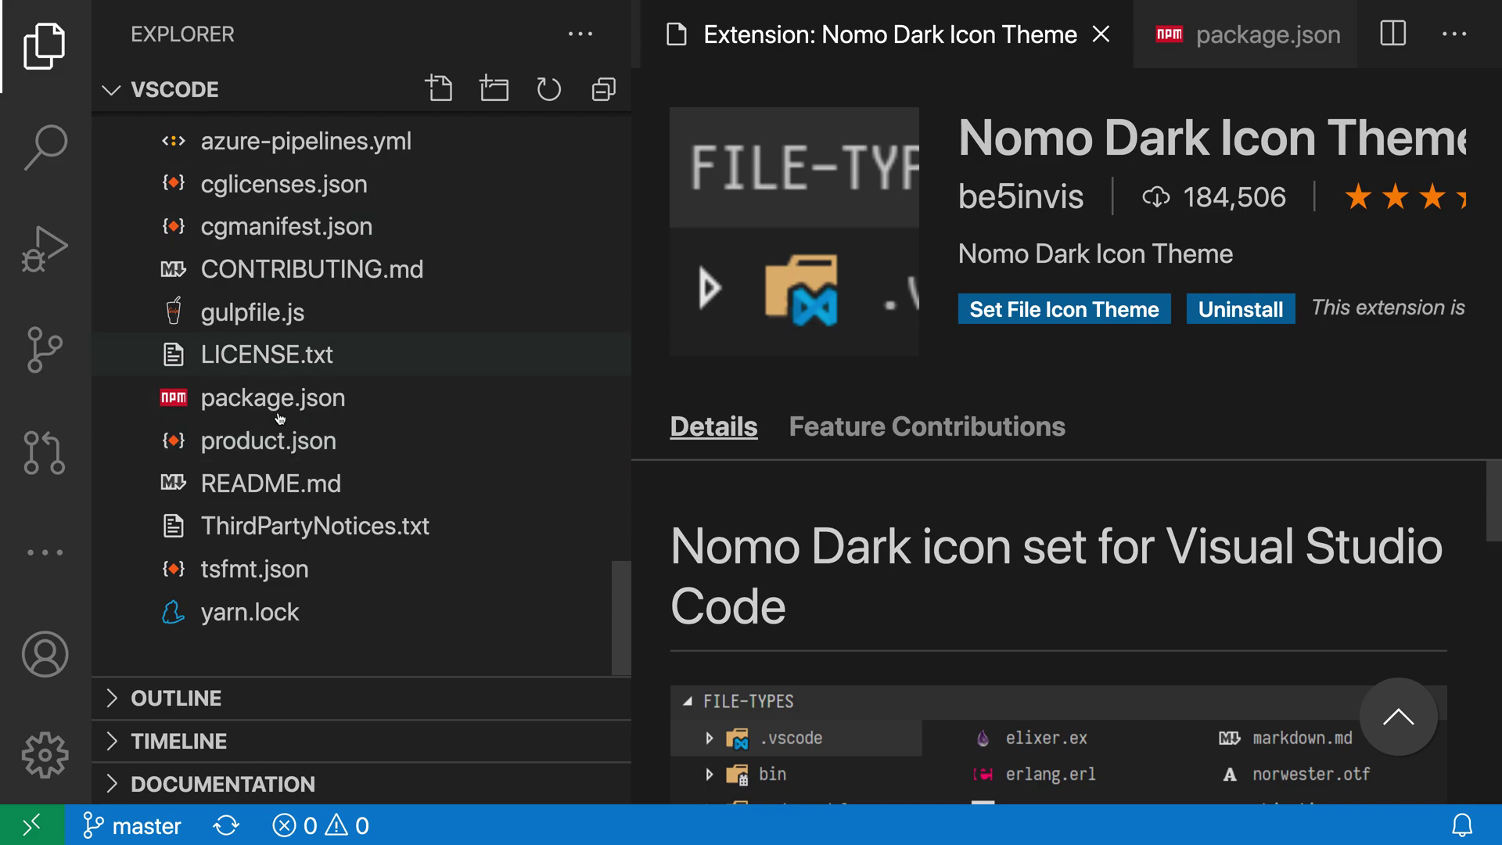
scroll(1203, 48, "up", 2)
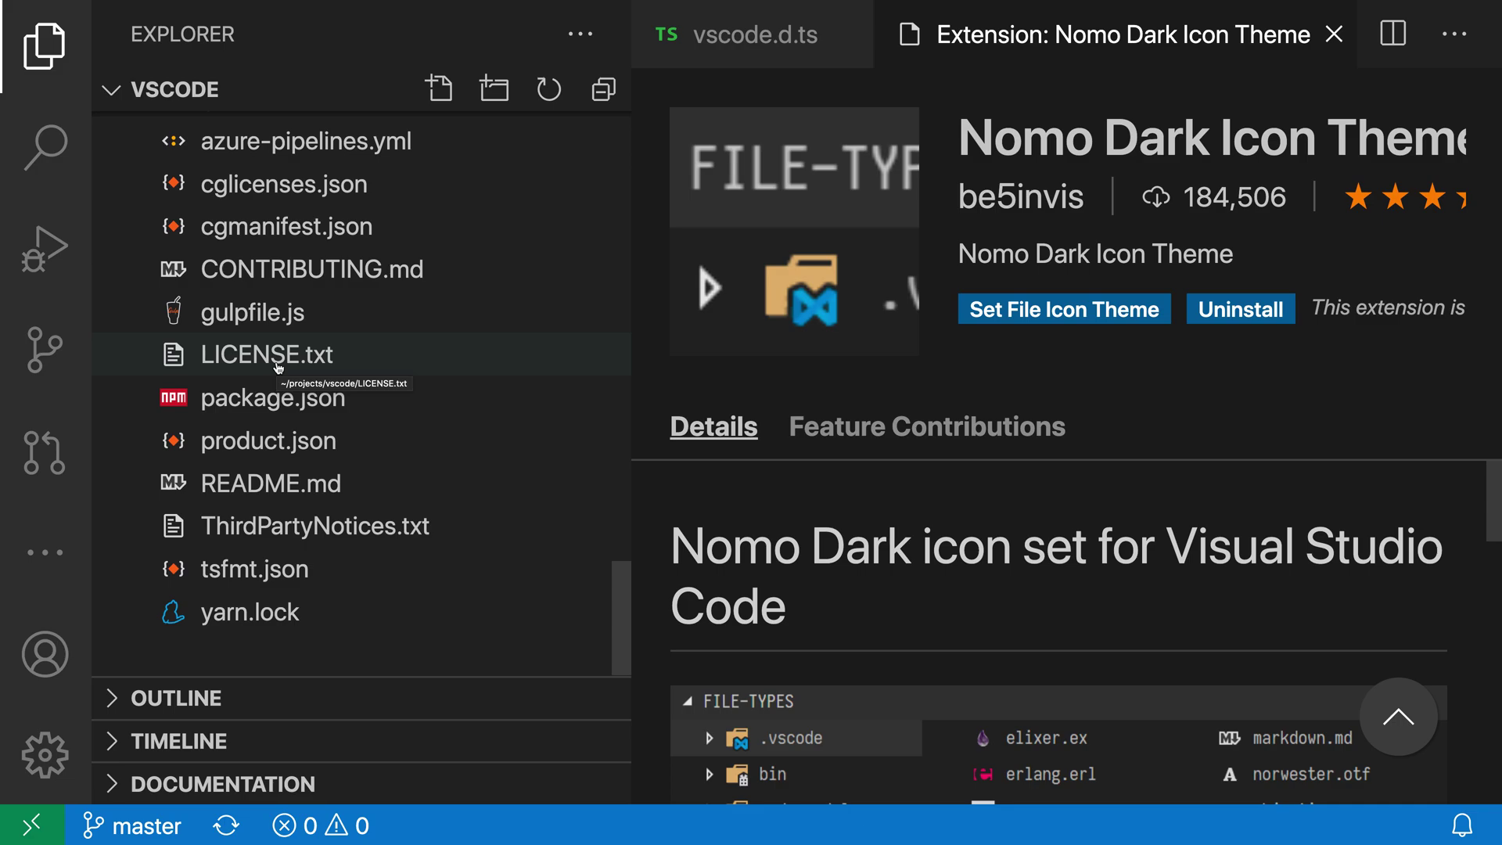
key("ctrl+shift+p")
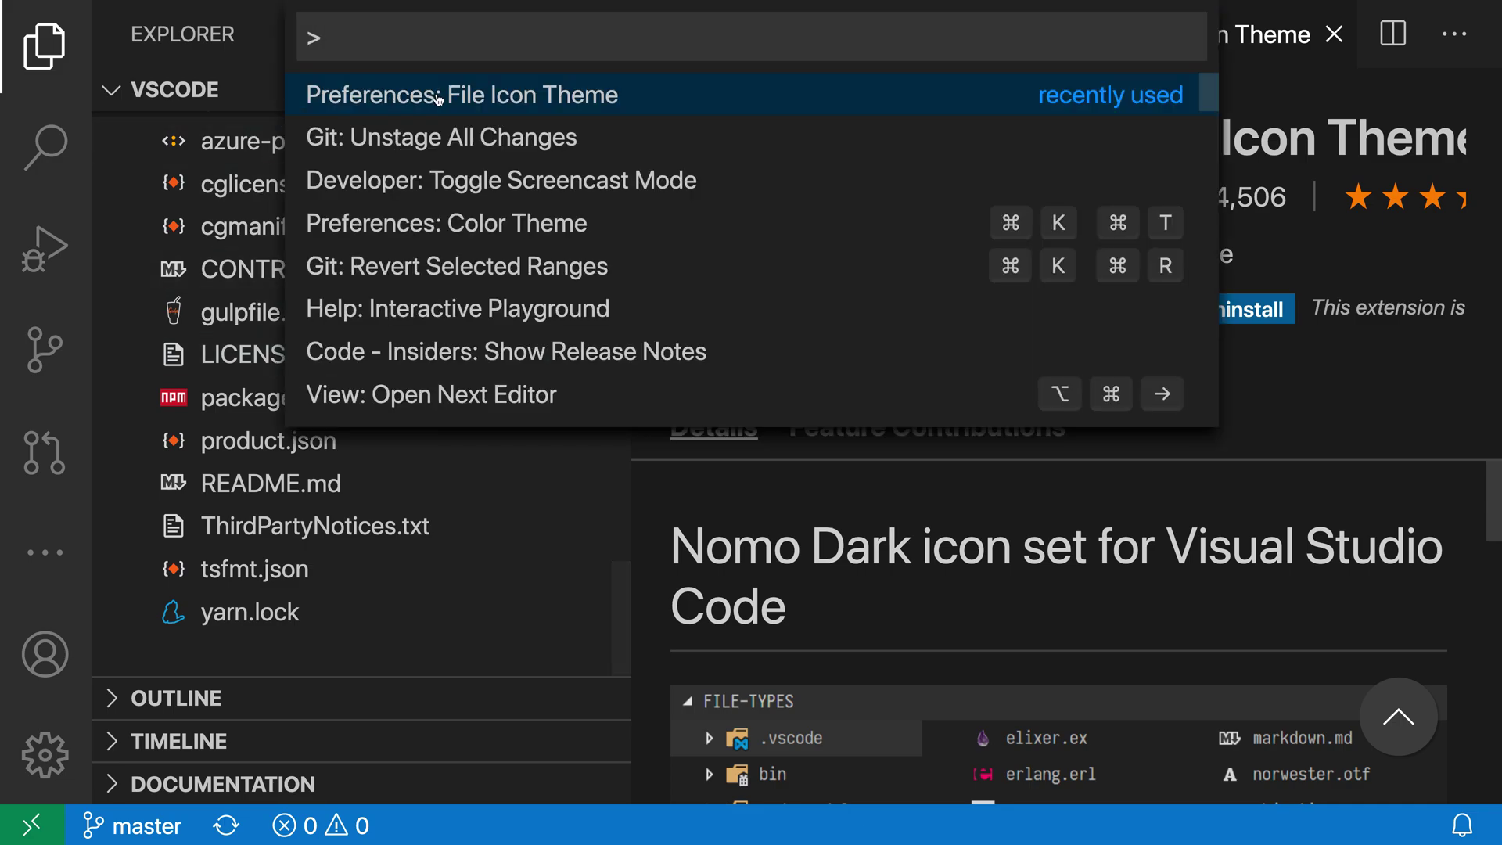
Select Seti (Visual Studio Code) as the file icon theme
left_click(434, 96)
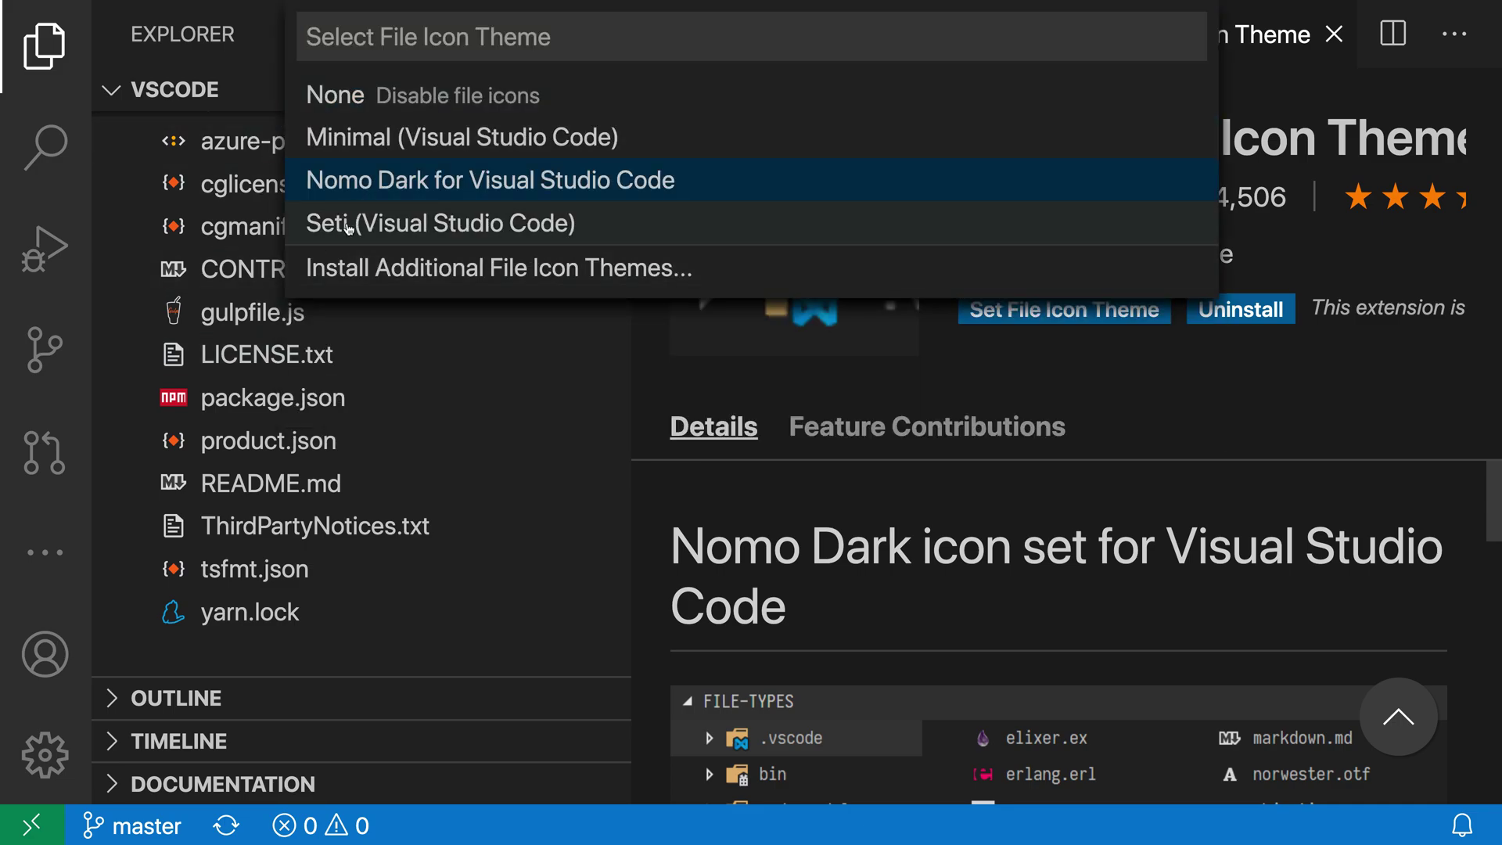
key("Return")
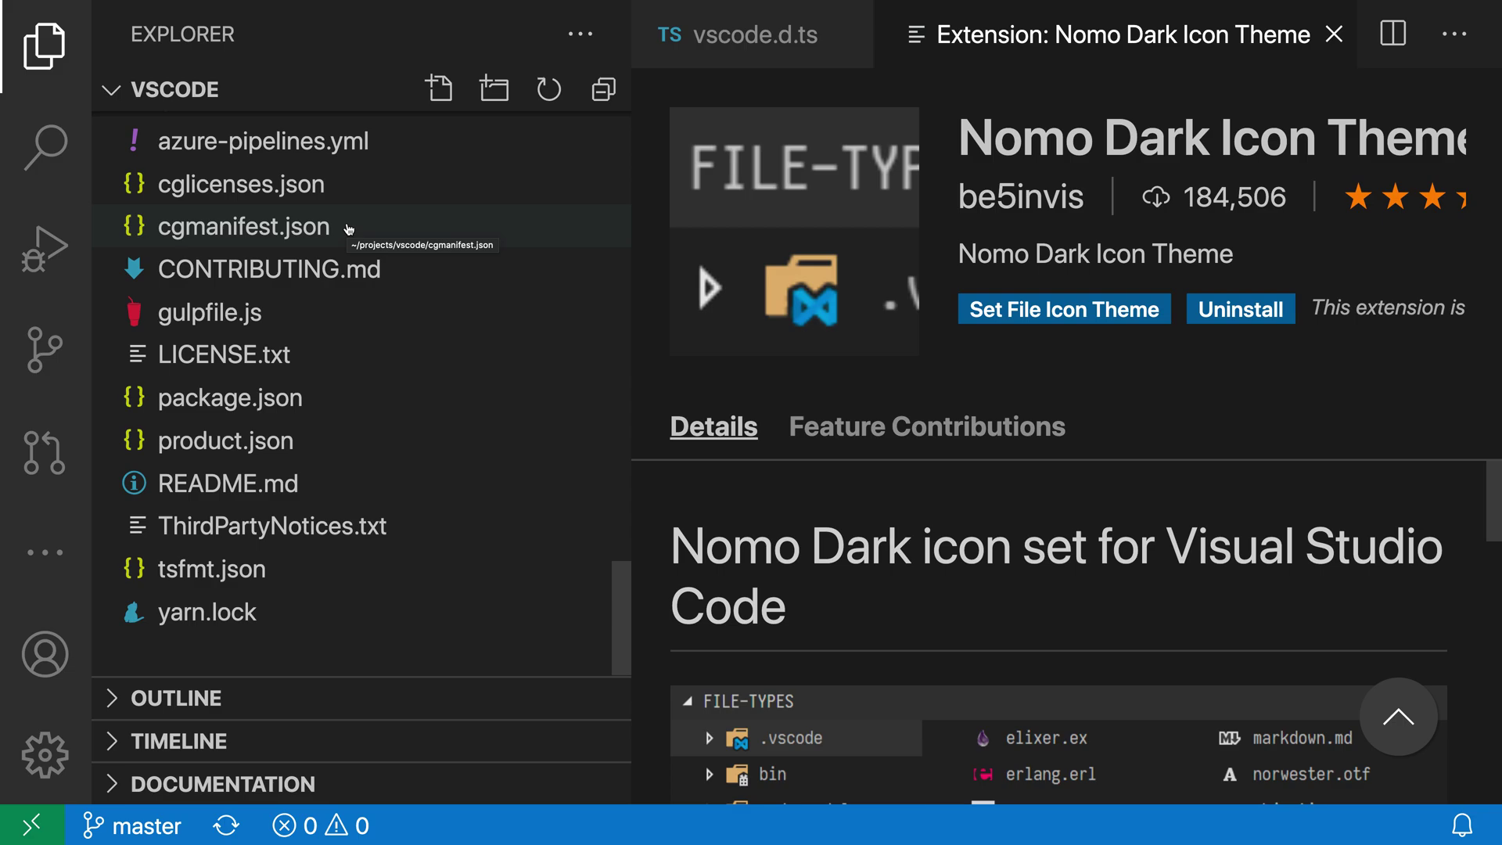